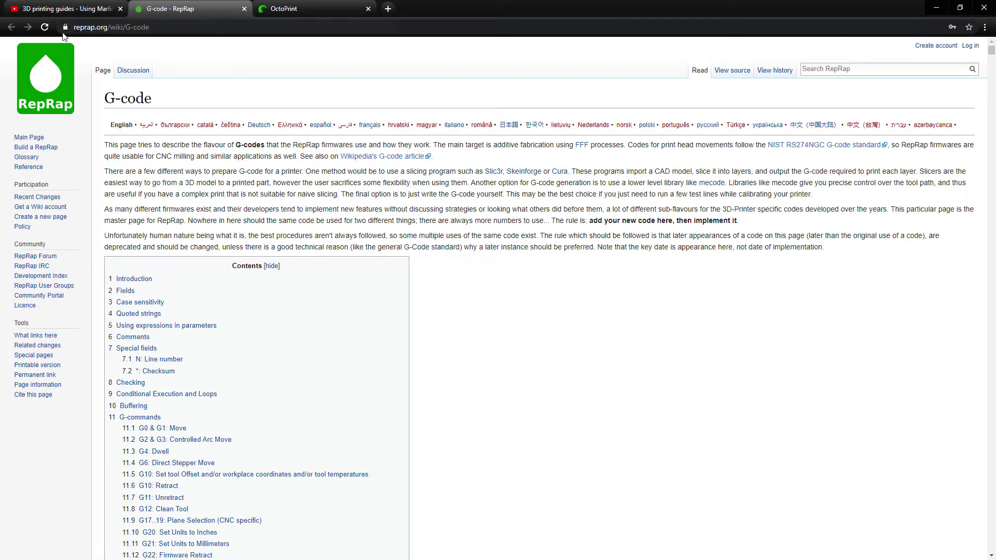
Step: Browse the RepRap G-code reference page, then return to the OctoPrint browser tab
{"action": "scroll", "coordinate": [283, 278], "scroll_direction": "down", "scroll_amount": 15}
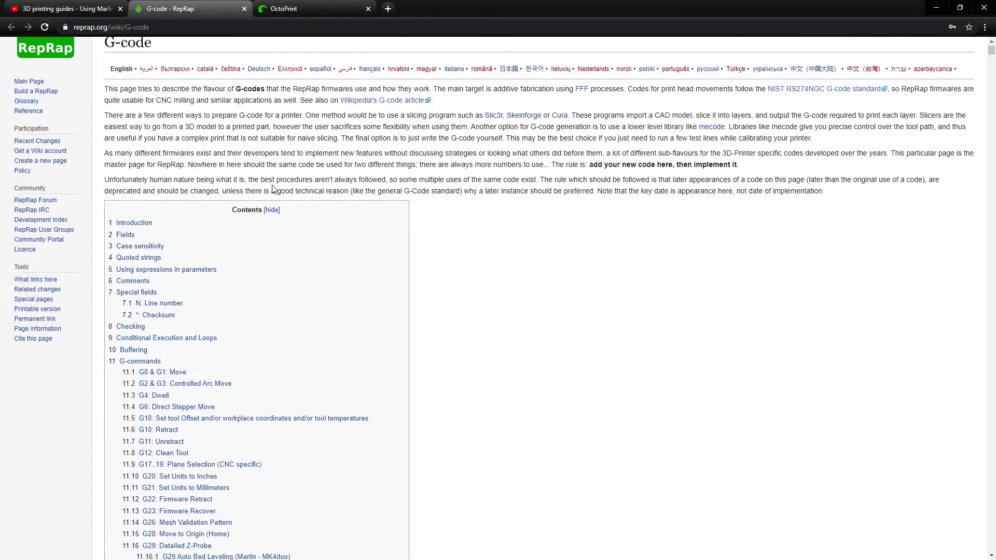
{"action": "scroll", "coordinate": [283, 279], "scroll_direction": "down", "scroll_amount": 20}
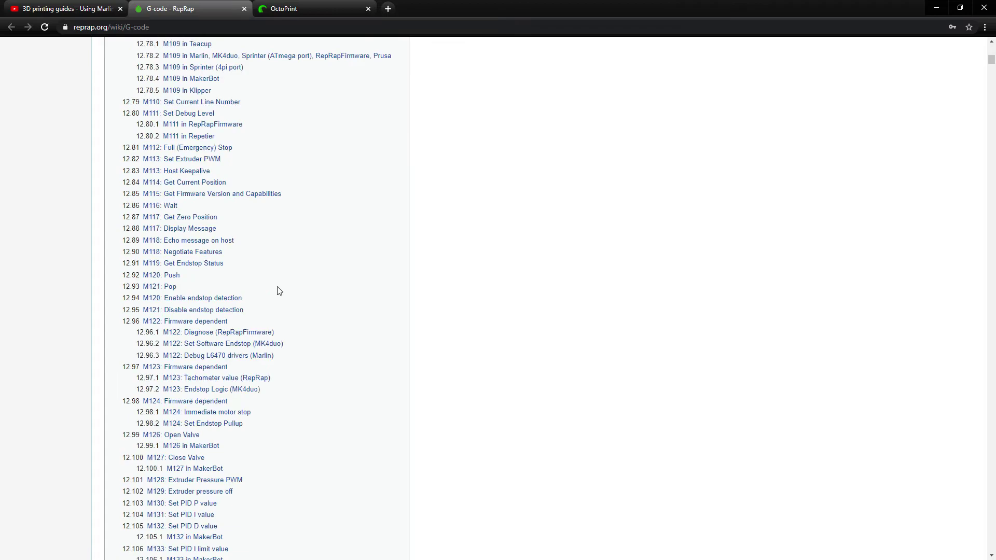
{"action": "scroll", "coordinate": [277, 294], "scroll_direction": "down", "scroll_amount": 20}
{"action": "scroll", "coordinate": [262, 238], "scroll_direction": "up", "scroll_amount": 10}
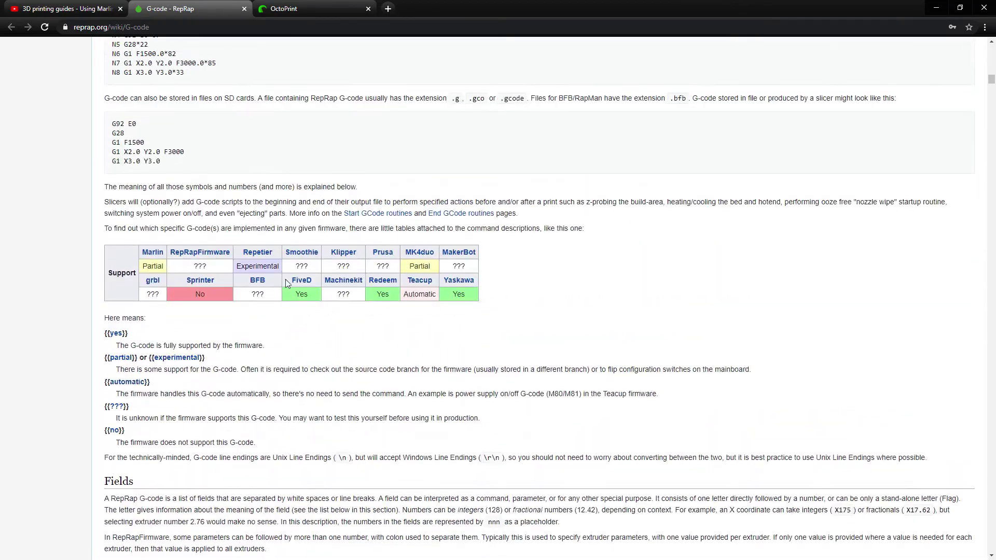
{"action": "scroll", "coordinate": [259, 255], "scroll_direction": "down", "scroll_amount": 1}
{"action": "scroll", "coordinate": [287, 291], "scroll_direction": "up", "scroll_amount": 20}
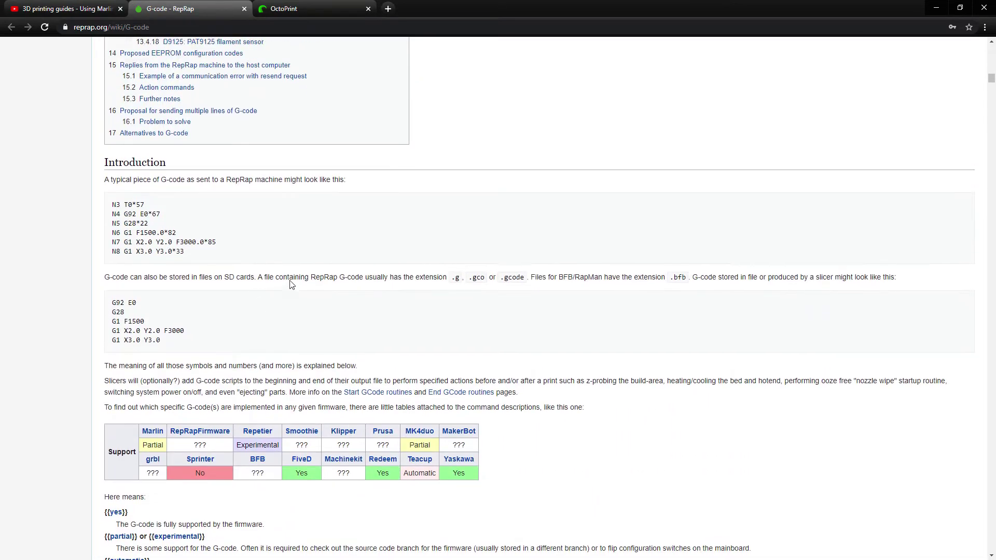
{"action": "left_click", "coordinate": [292, 9]}
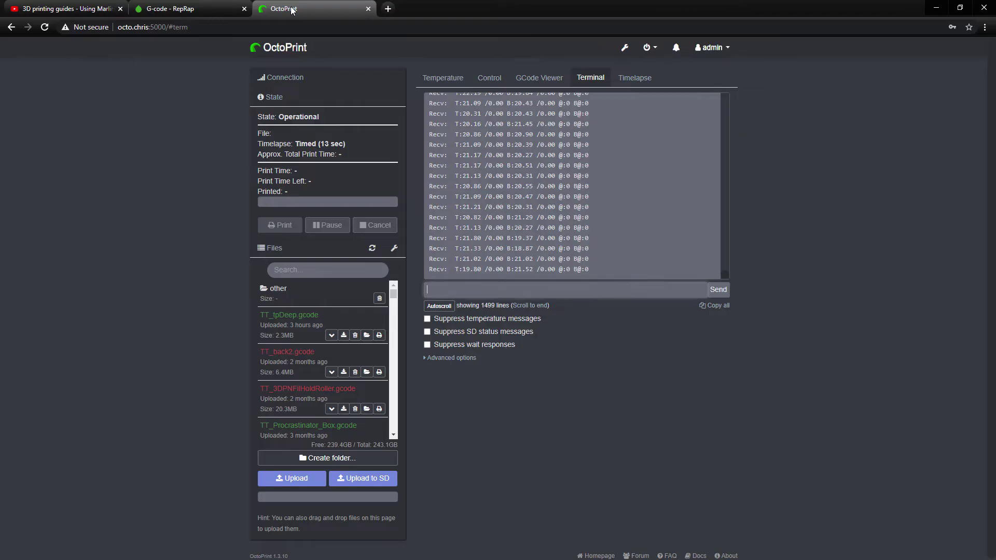
Step: Check current temperatures, then enter M303 S230 C10 in the Terminal command field
{"action": "left_click", "coordinate": [441, 78]}
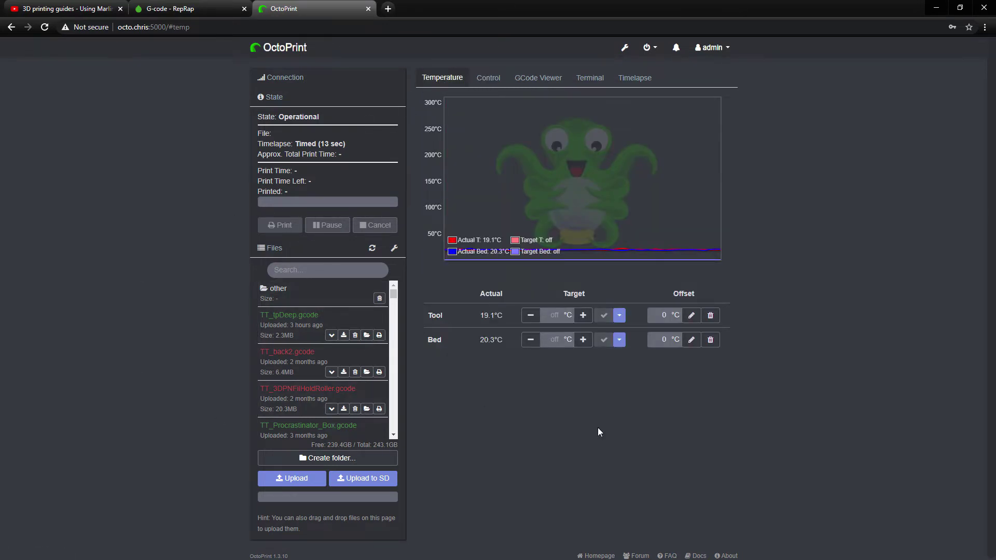
{"action": "left_click", "coordinate": [594, 80]}
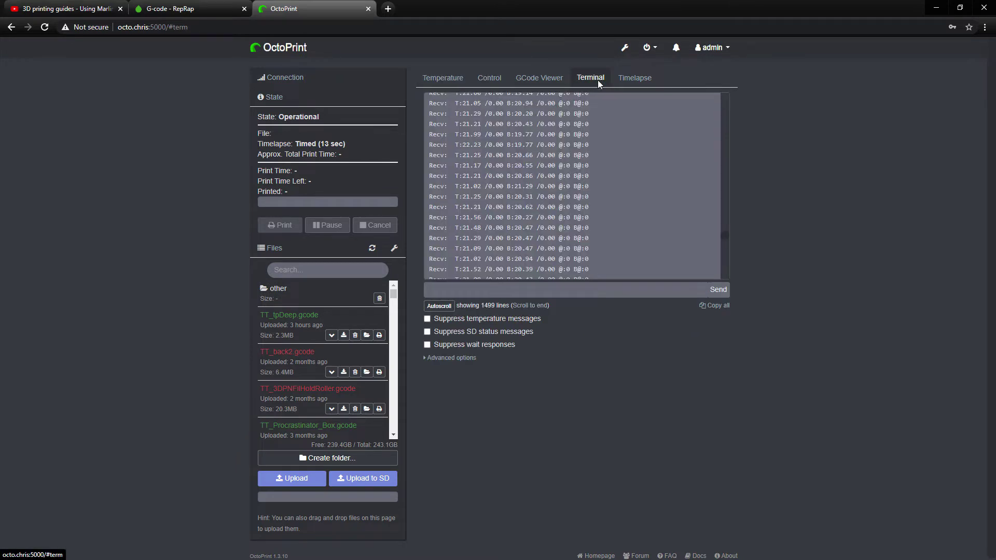
{"action": "left_click", "coordinate": [454, 287]}
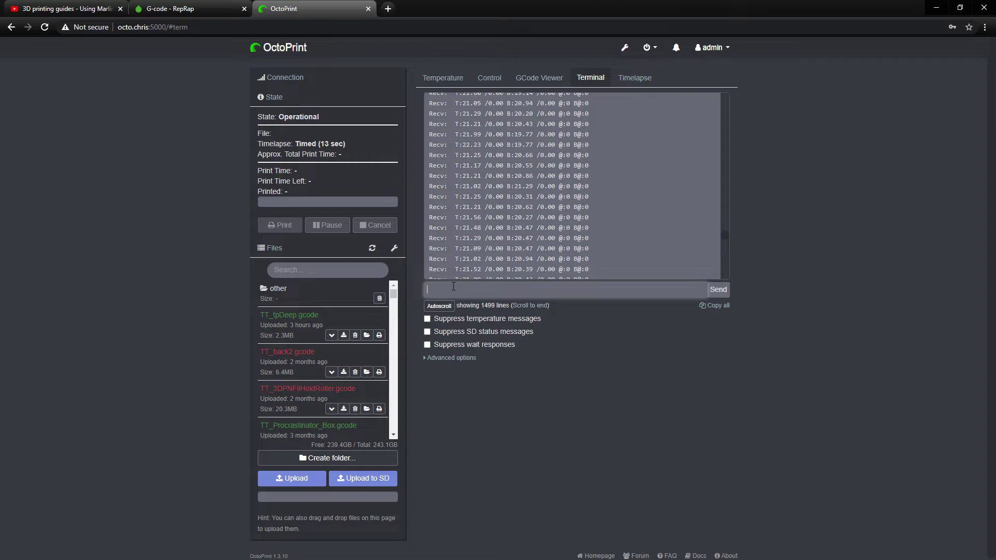
{"action": "type", "text": "M303"}
{"action": "type", "text": "S"}
{"action": "type", "text": "230"}
{"action": "type", "text": "C10"}
{"action": "scroll", "coordinate": [614, 239], "scroll_direction": "down", "scroll_amount": 5}
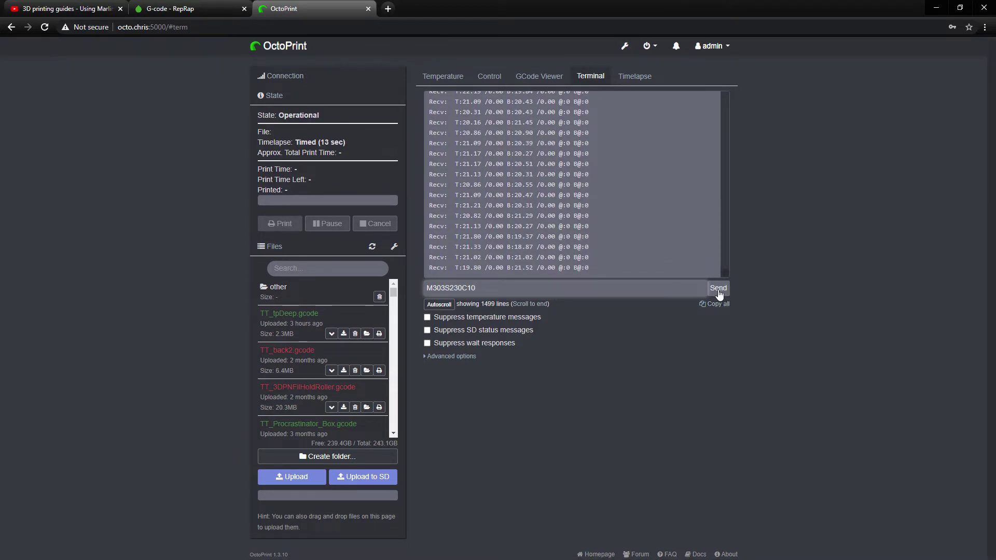
Step: Send the M303 S230 C10 autotune and watch the hotend temperature graph
{"action": "left_click", "coordinate": [718, 290]}
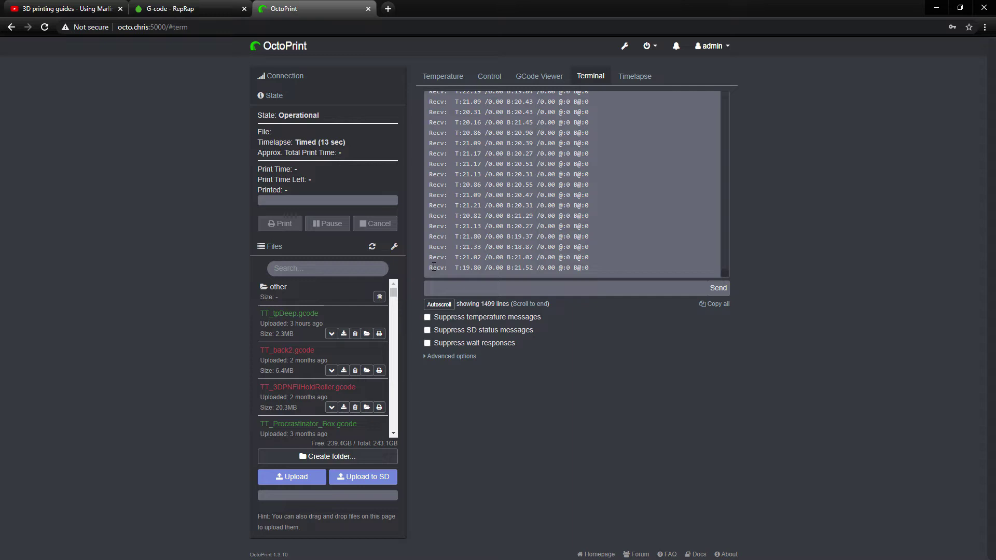
{"action": "left_click", "coordinate": [444, 79]}
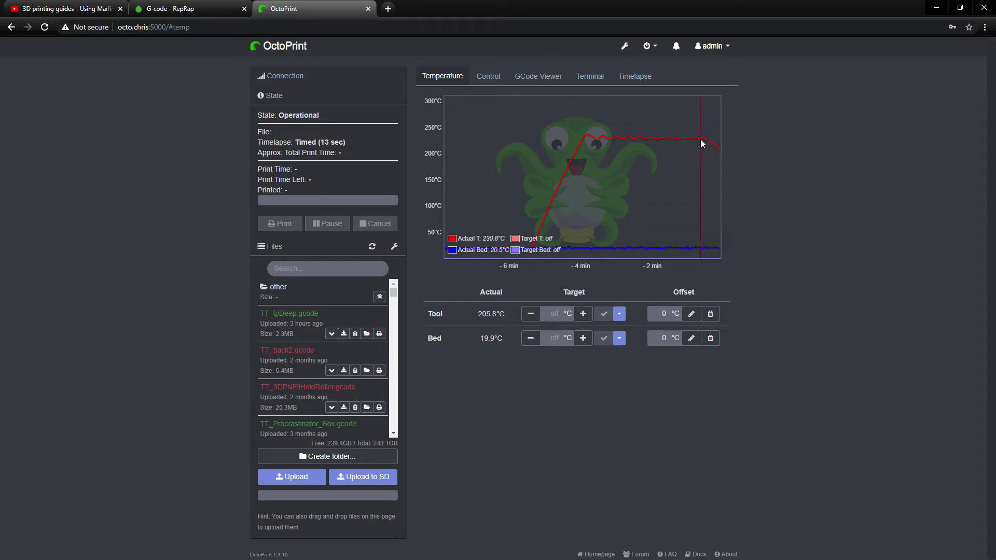
Step: Scroll the terminal log to the autotune results and highlight Kp 28.99, Ki 2.79, Kd 75.41
{"action": "left_click", "coordinate": [593, 79]}
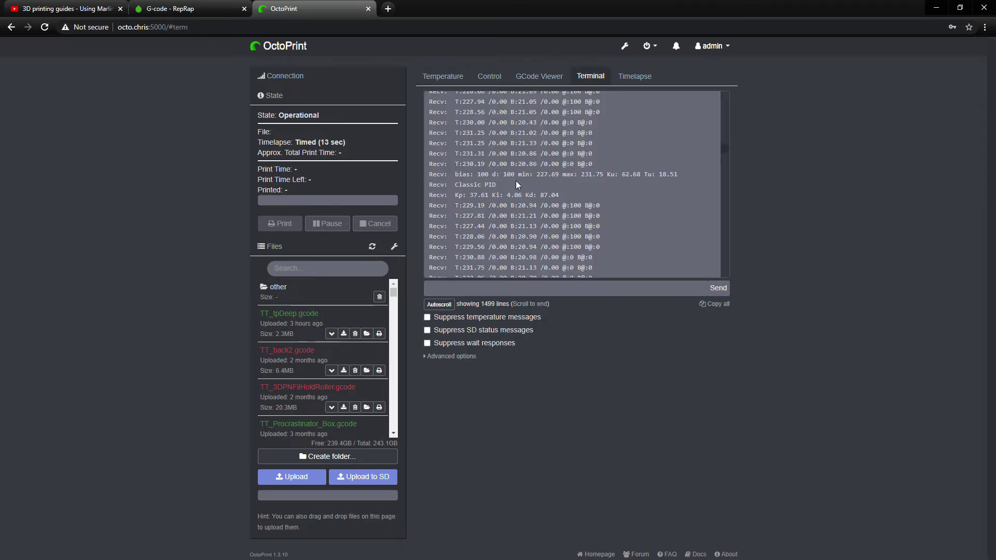
{"action": "scroll", "coordinate": [511, 180], "scroll_direction": "down", "scroll_amount": 1}
{"action": "scroll", "coordinate": [511, 180], "scroll_direction": "down", "scroll_amount": 3}
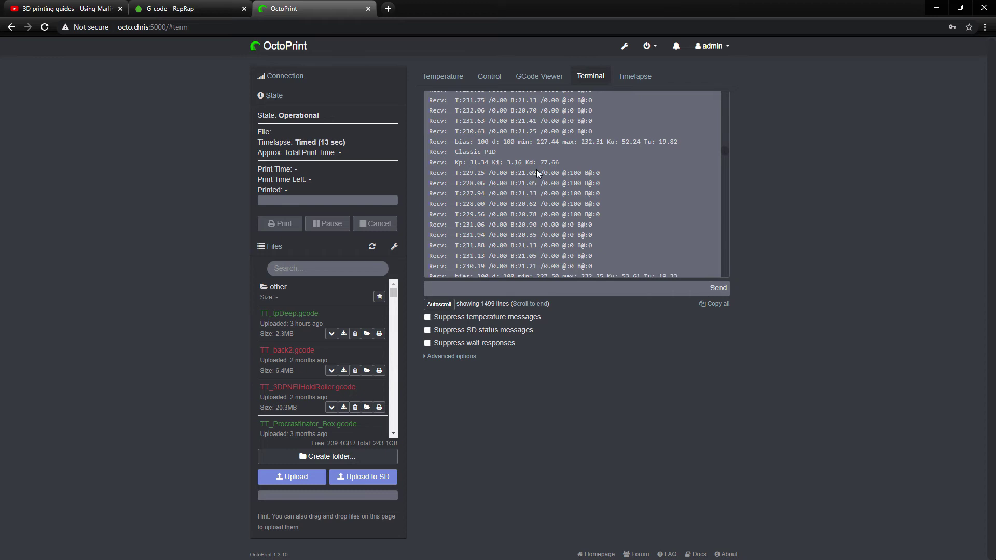
{"action": "scroll", "coordinate": [519, 166], "scroll_direction": "down", "scroll_amount": 2}
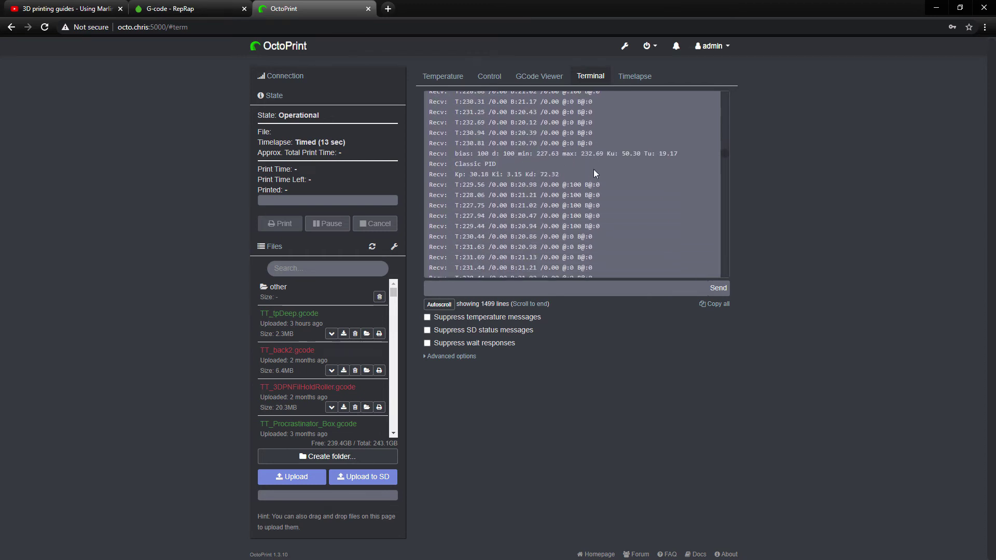
{"action": "scroll", "coordinate": [525, 189], "scroll_direction": "down", "scroll_amount": 3}
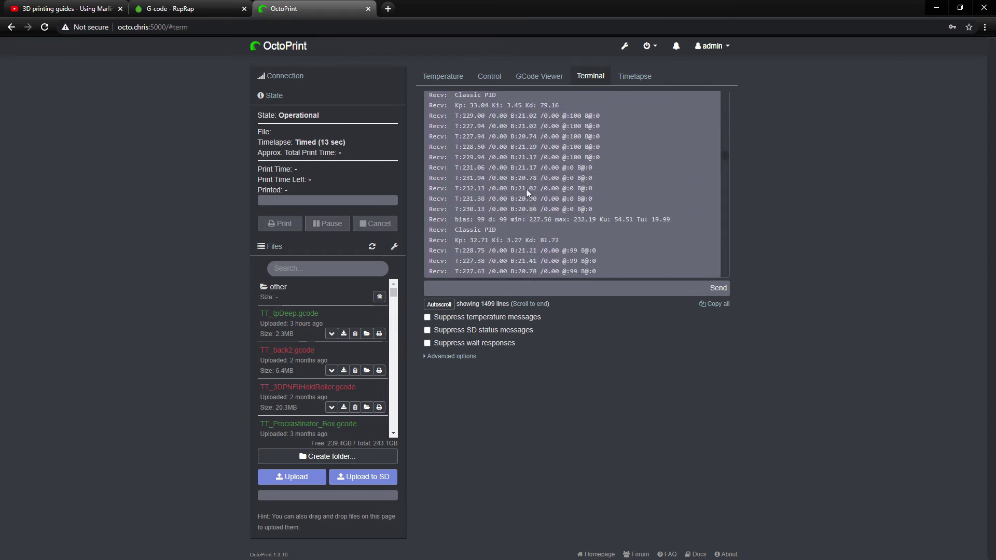
{"action": "scroll", "coordinate": [483, 176], "scroll_direction": "down", "scroll_amount": 2}
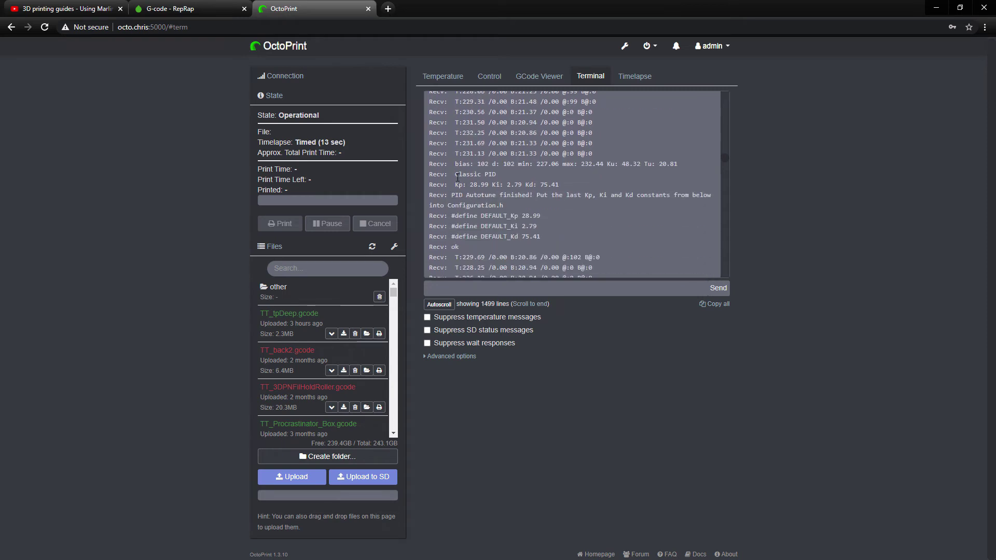
{"action": "left_click_drag", "start_coordinate": [456, 166], "coordinate": [453, 188]}
{"action": "left_click_drag", "start_coordinate": [521, 215], "coordinate": [540, 220]}
{"action": "left_click_drag", "start_coordinate": [515, 216], "coordinate": [541, 242]}
Step: Send M301 P28.99 I2.79 D75.41 from the terminal to set the hotend PID
{"action": "left_click", "coordinate": [449, 289]}
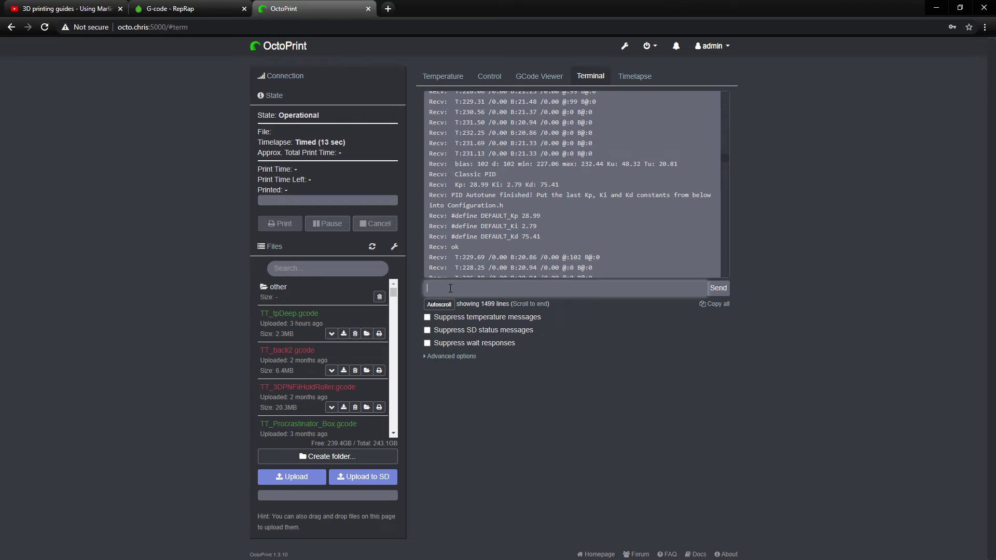
{"action": "type", "text": "M301"}
{"action": "type", "text": "28.99"}
{"action": "type", "text": "2.79 D"}
{"action": "type", "text": "75.41"}
{"action": "key", "text": "Return"}
Step: Highlight the sent M301 line, its p:28.99 i:2.79 d:75.41 echo and the ok reply
{"action": "scroll", "coordinate": [692, 210], "scroll_direction": "down", "scroll_amount": 10}
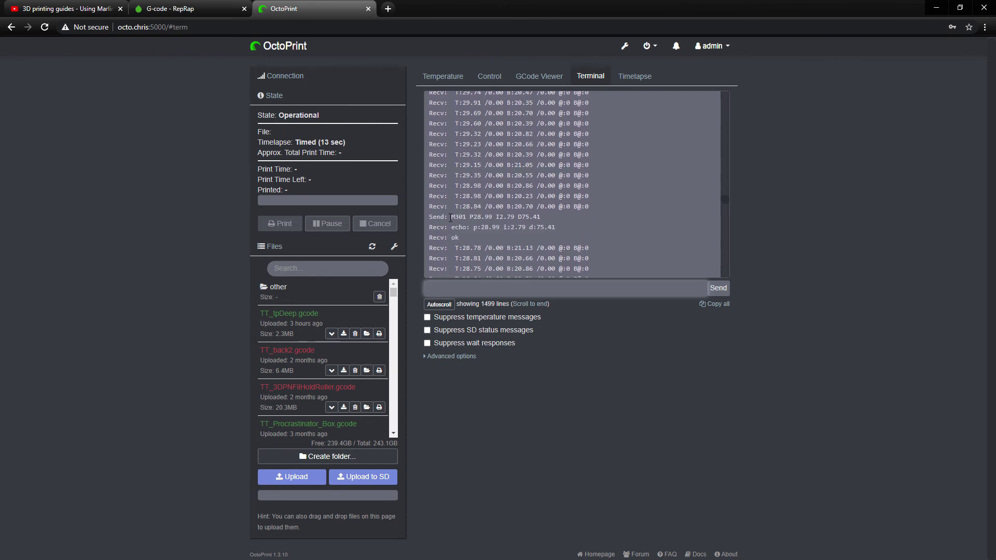
{"action": "left_click_drag", "start_coordinate": [451, 217], "coordinate": [542, 218]}
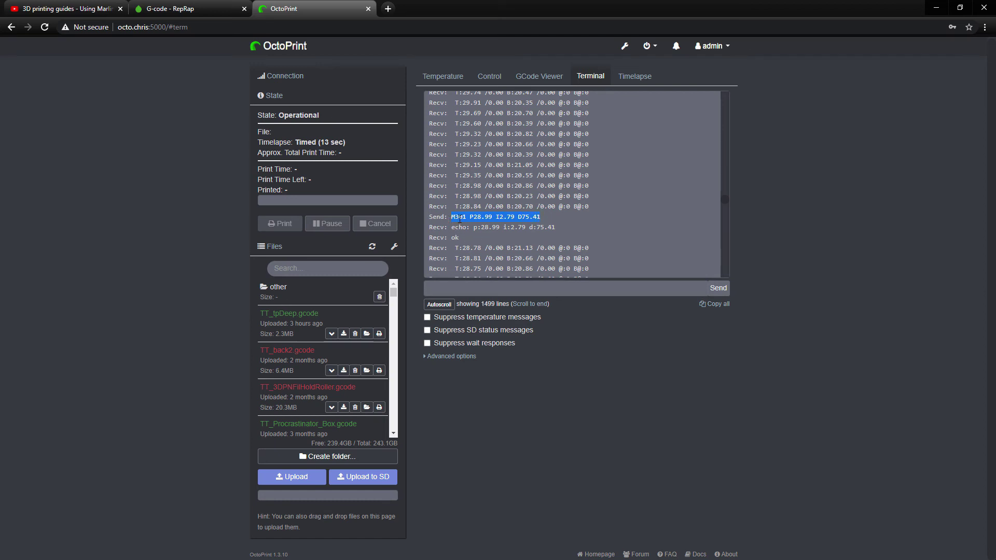
{"action": "left_click", "coordinate": [473, 230]}
{"action": "left_click_drag", "start_coordinate": [474, 230], "coordinate": [554, 234]}
{"action": "double_click", "coordinate": [455, 238]}
Step: Type M500 into the terminal command field
{"action": "left_click", "coordinate": [520, 287]}
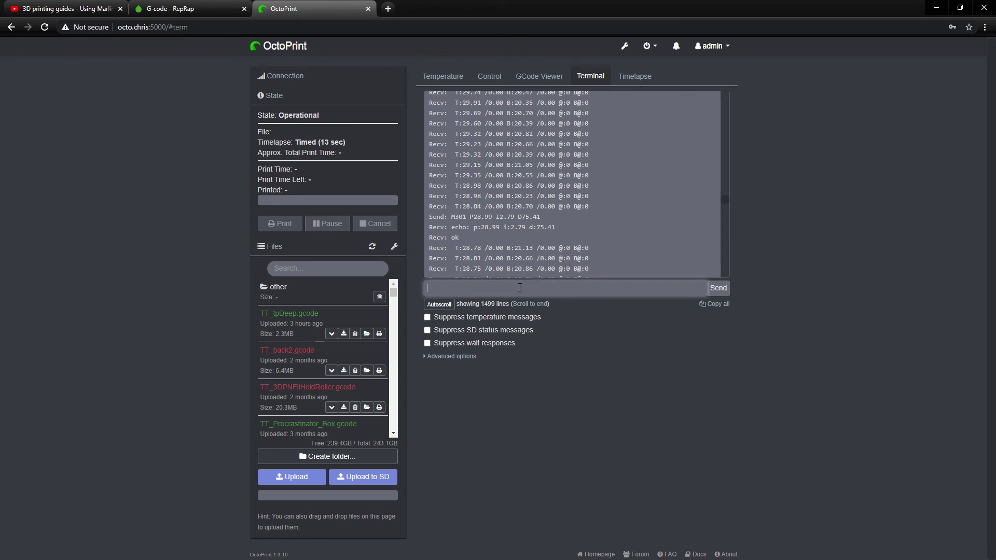
{"action": "type", "text": "M500"}
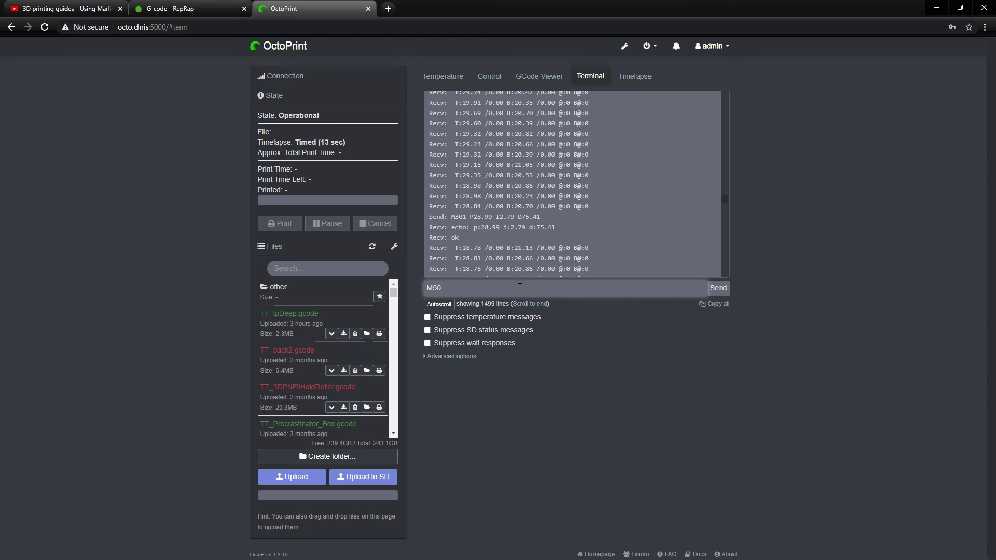